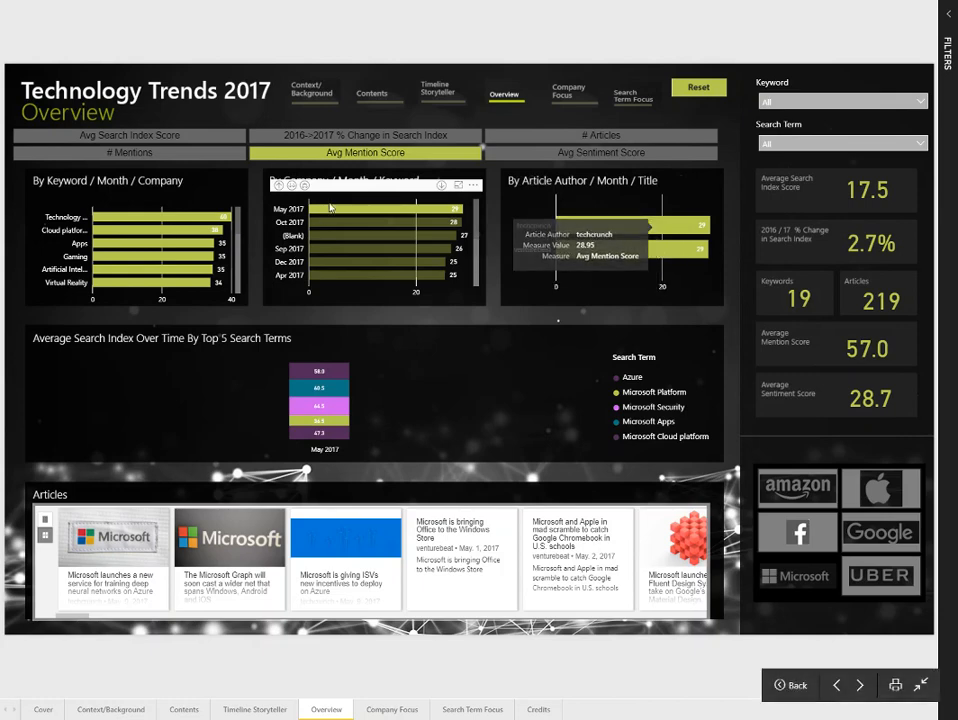
# Clear the May 2017 selection, drill the company chart back up to company level and filter the page by Microsoft
pyautogui.click(332, 215)
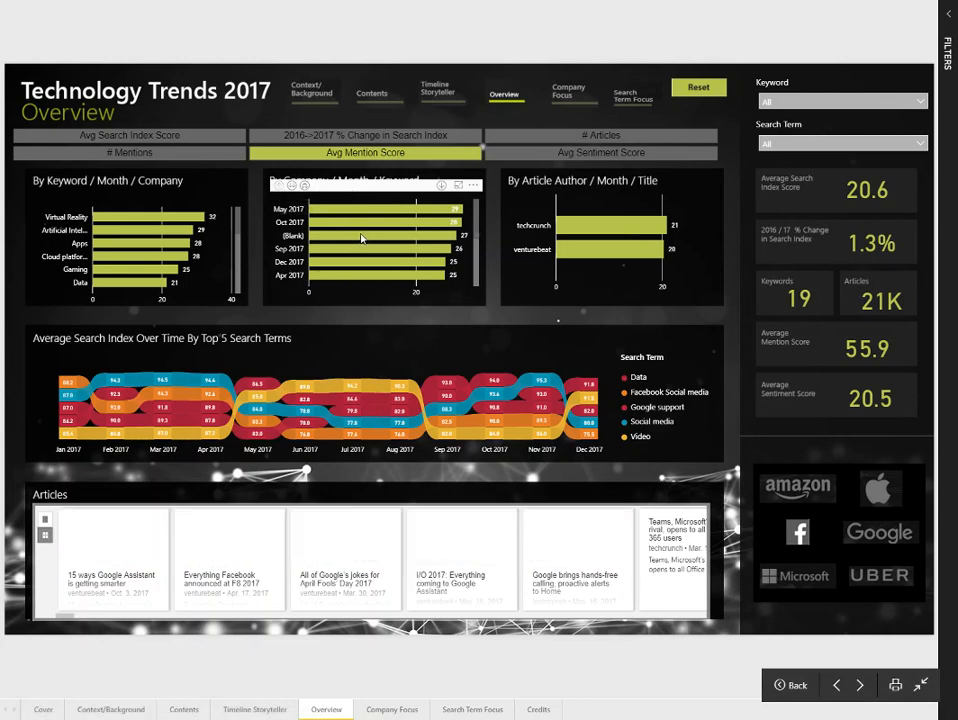
pyautogui.click(276, 184)
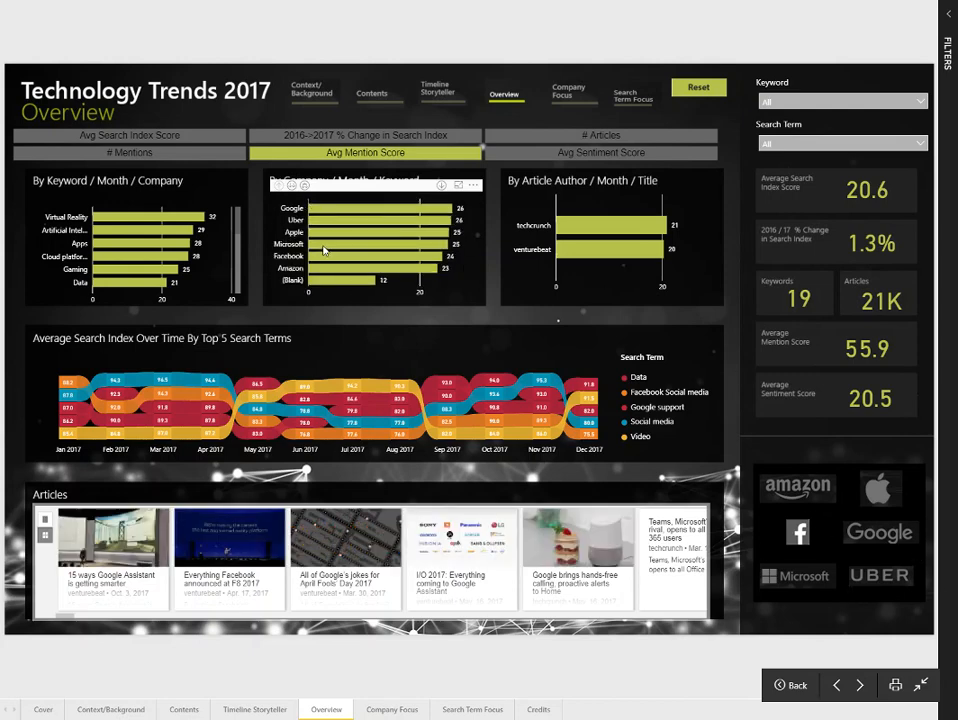
pyautogui.click(324, 249)
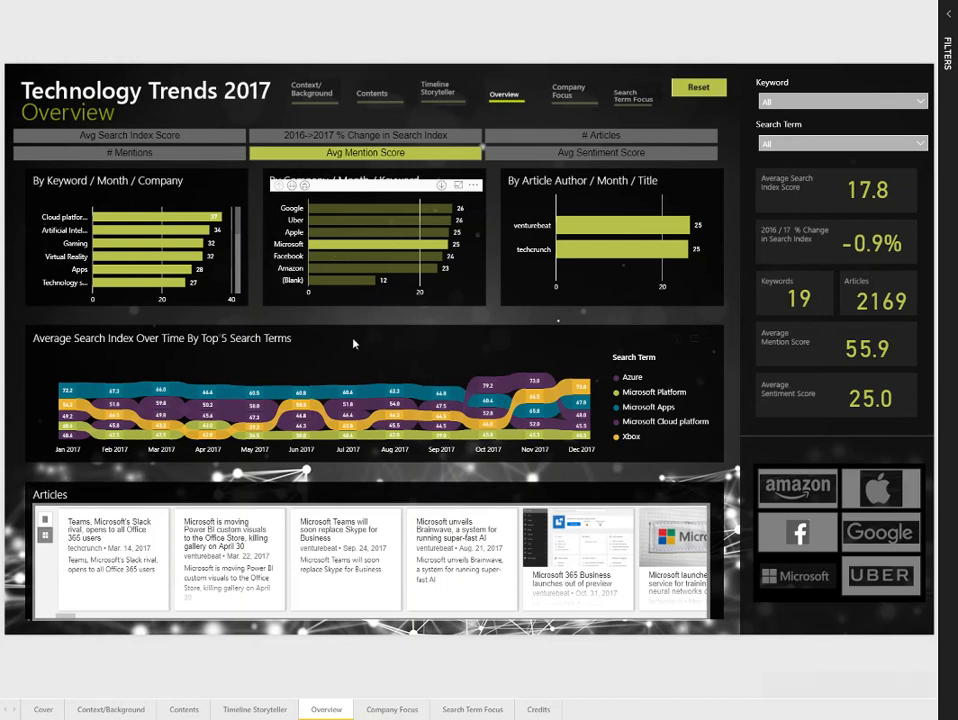
pyautogui.moveTo(350, 420)
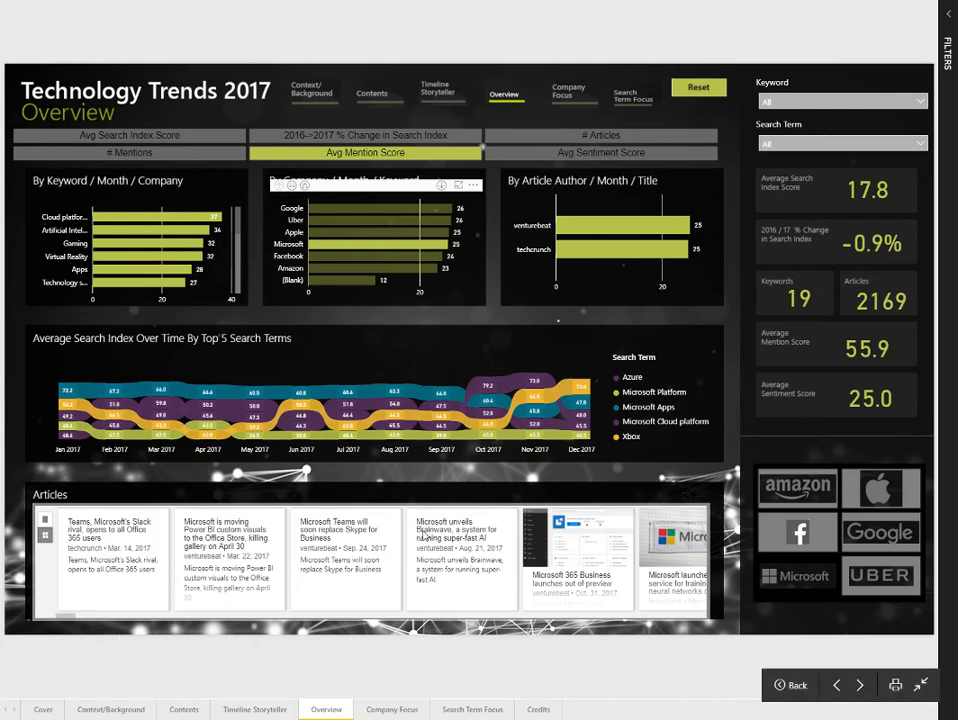
# View the full "Microsoft 365 Business launches out of preview" article, then return to the report and close its expanded card
pyautogui.click(602, 585)
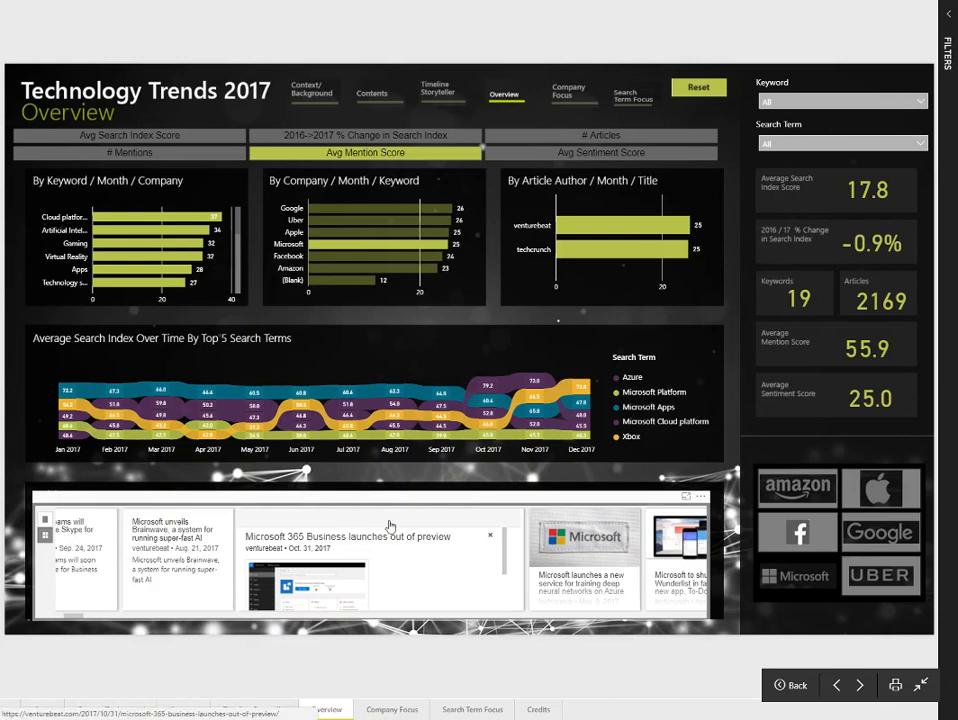
pyautogui.click(370, 522)
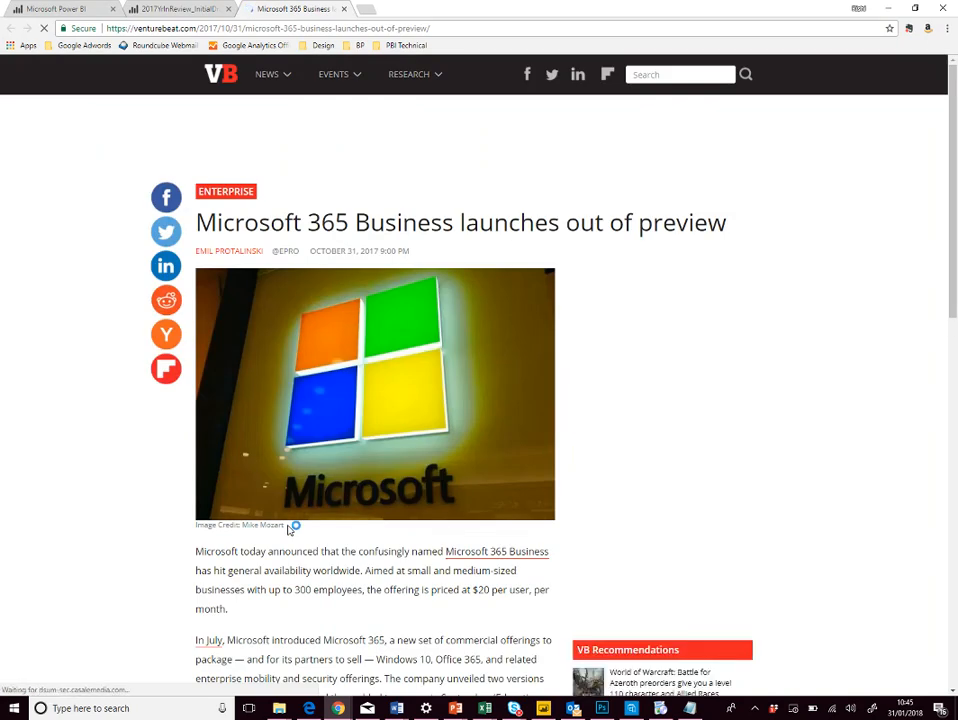
pyautogui.click(172, 6)
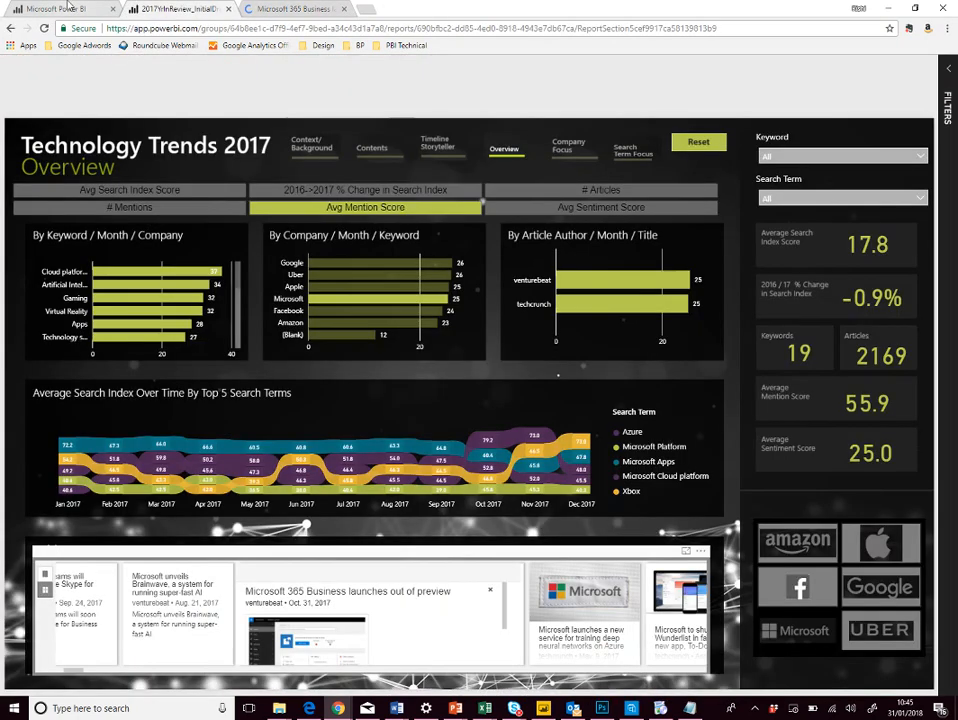
pyautogui.click(67, 5)
pyautogui.click(197, 6)
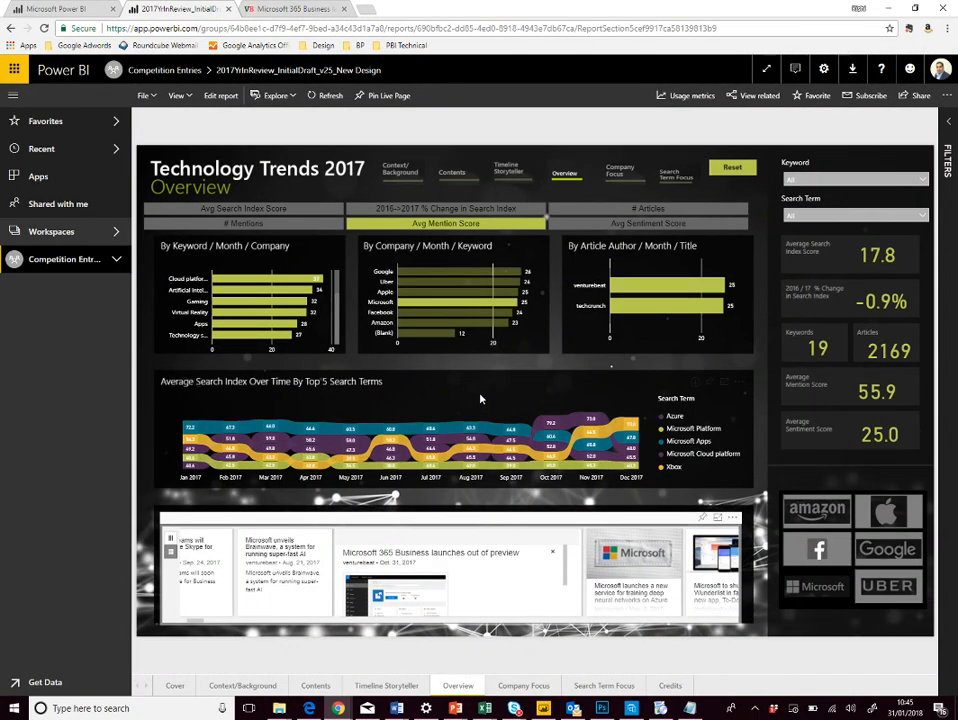
pyautogui.click(553, 553)
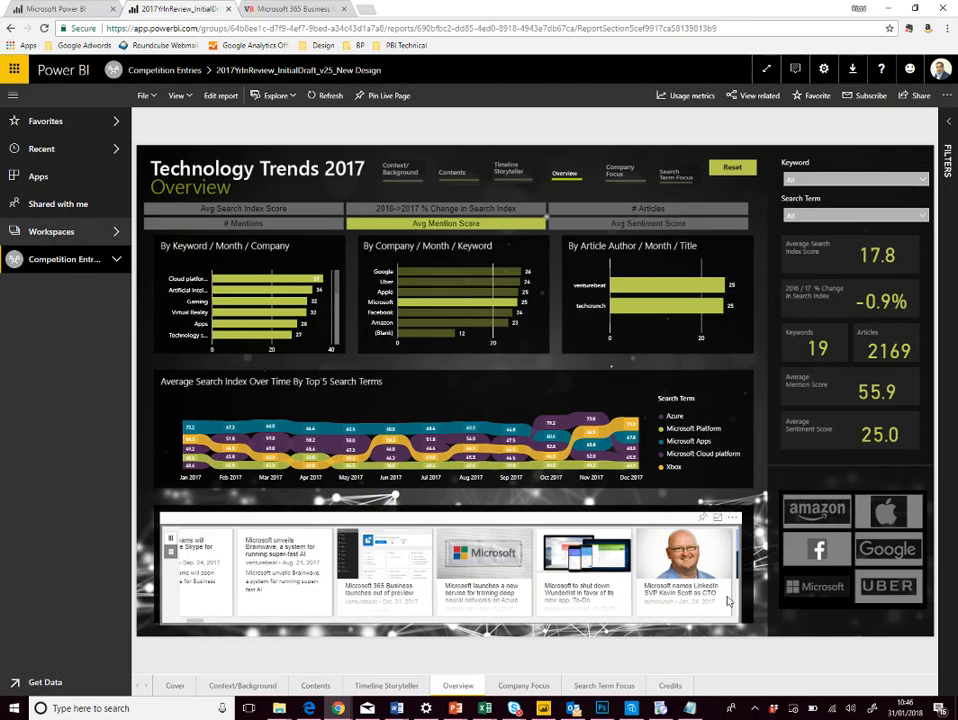
# Filter the Overview page by the October 2017 Google support segment in the search index ribbon chart
pyautogui.click(554, 427)
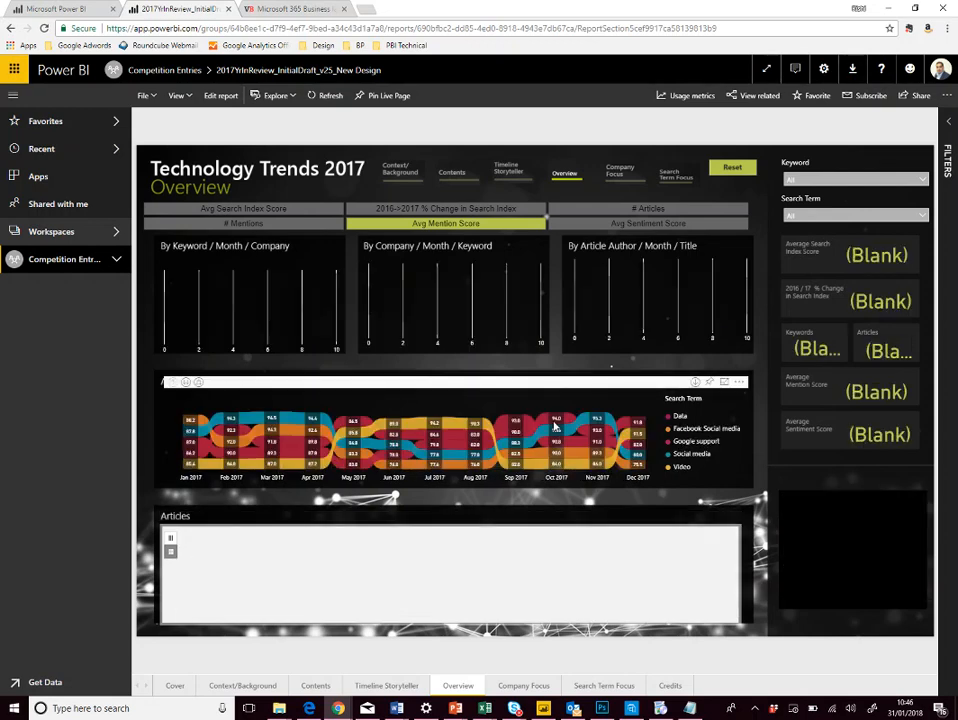
pyautogui.moveTo(554, 423)
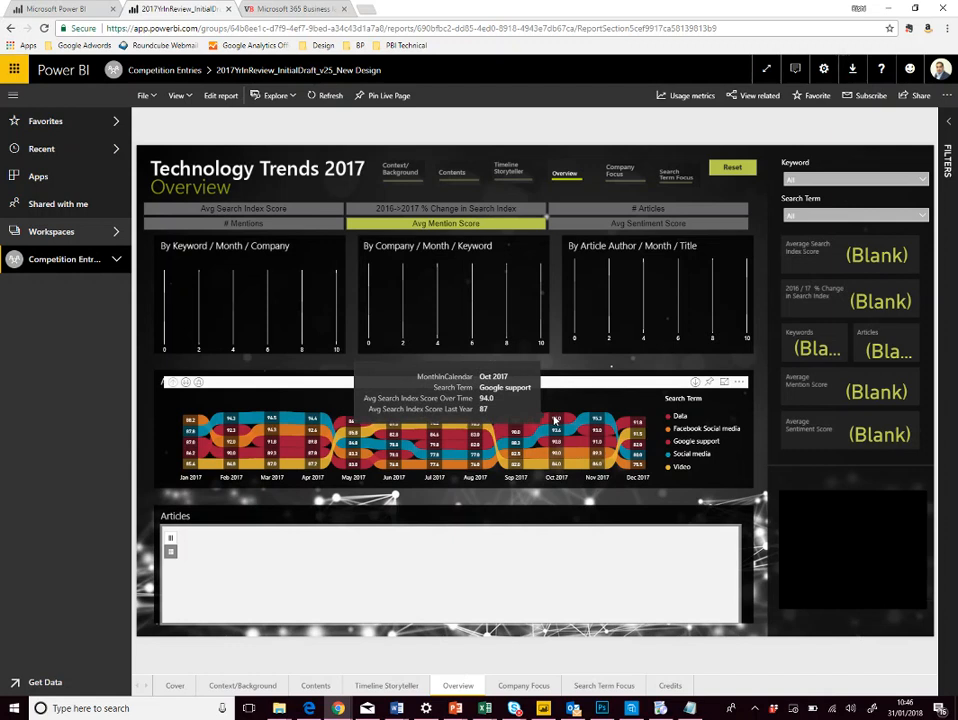
pyautogui.click(554, 421)
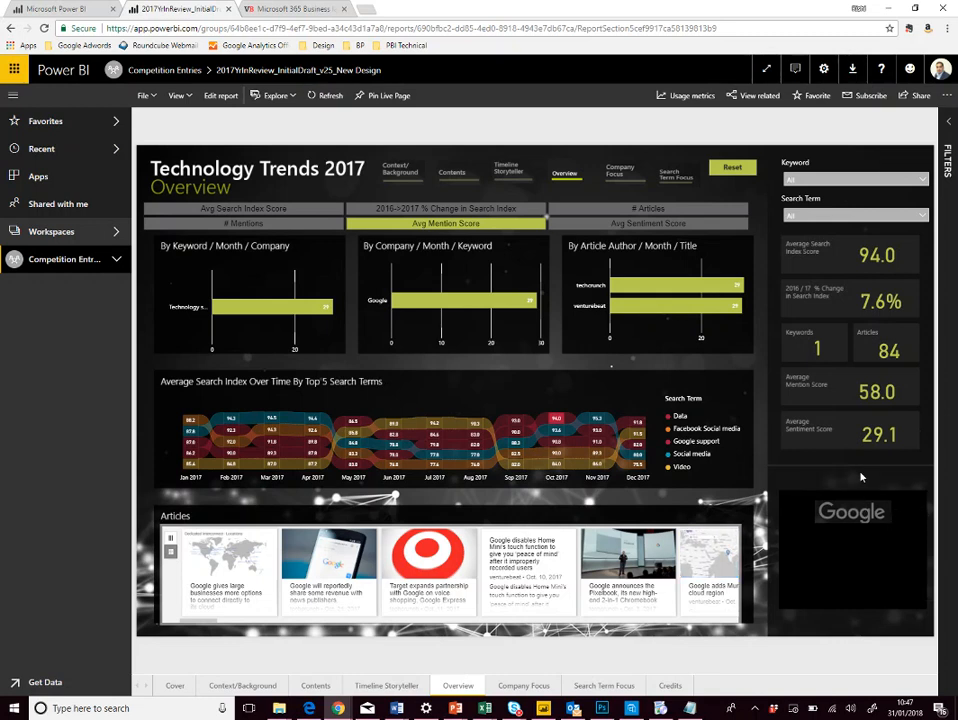
# Reset the Overview page and drill through from the Microsoft bar in the company chart to Company Focus
pyautogui.click(734, 172)
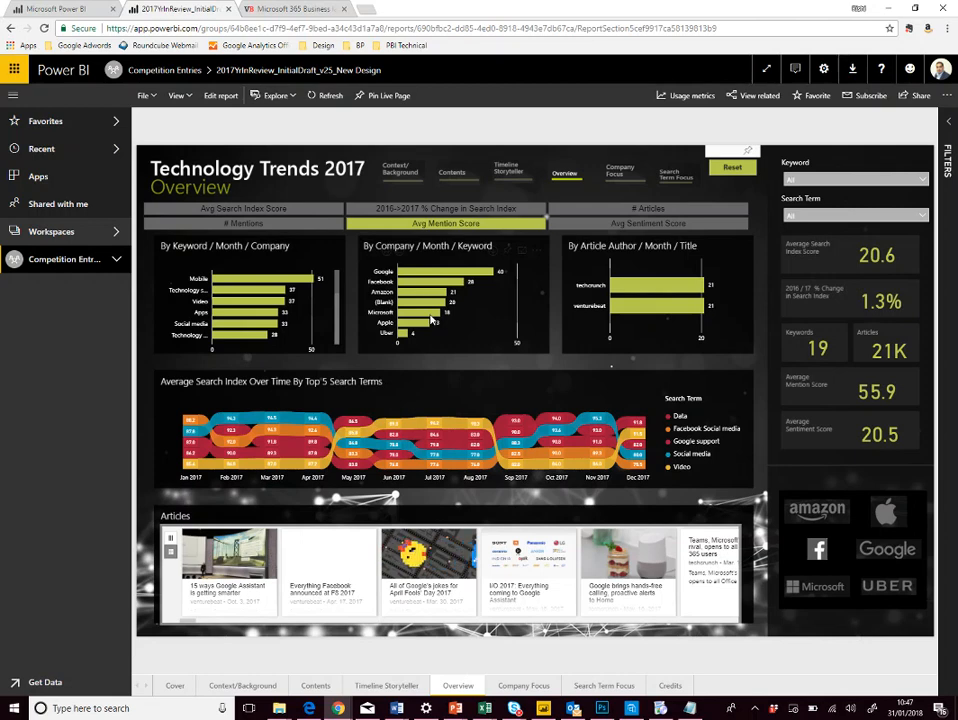
pyautogui.moveTo(432, 318)
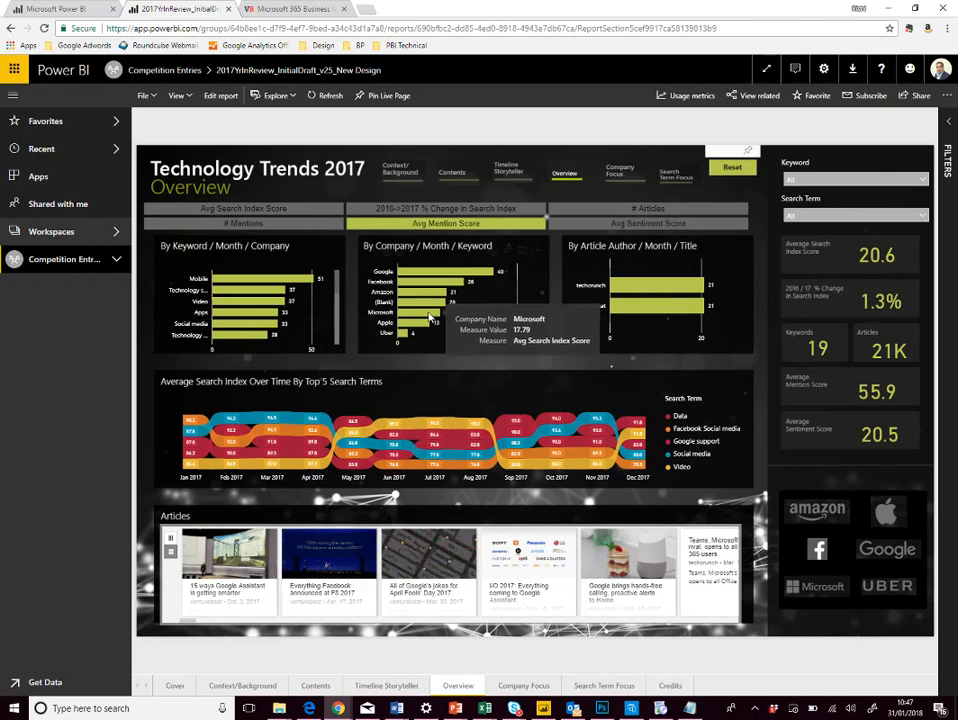
pyautogui.rightClick(432, 318)
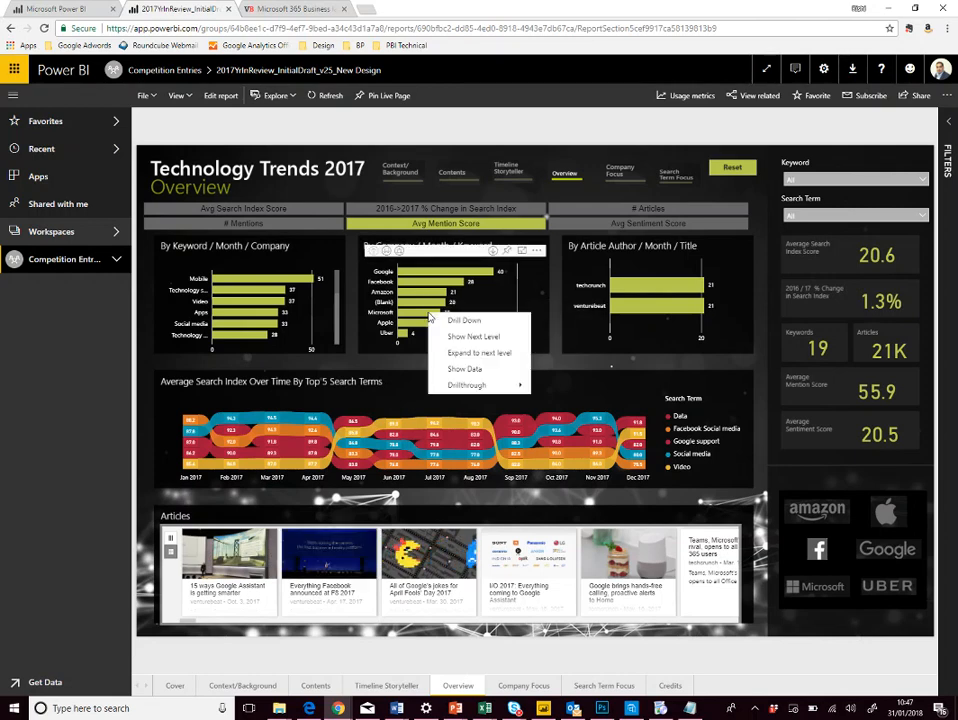
pyautogui.moveTo(490, 396)
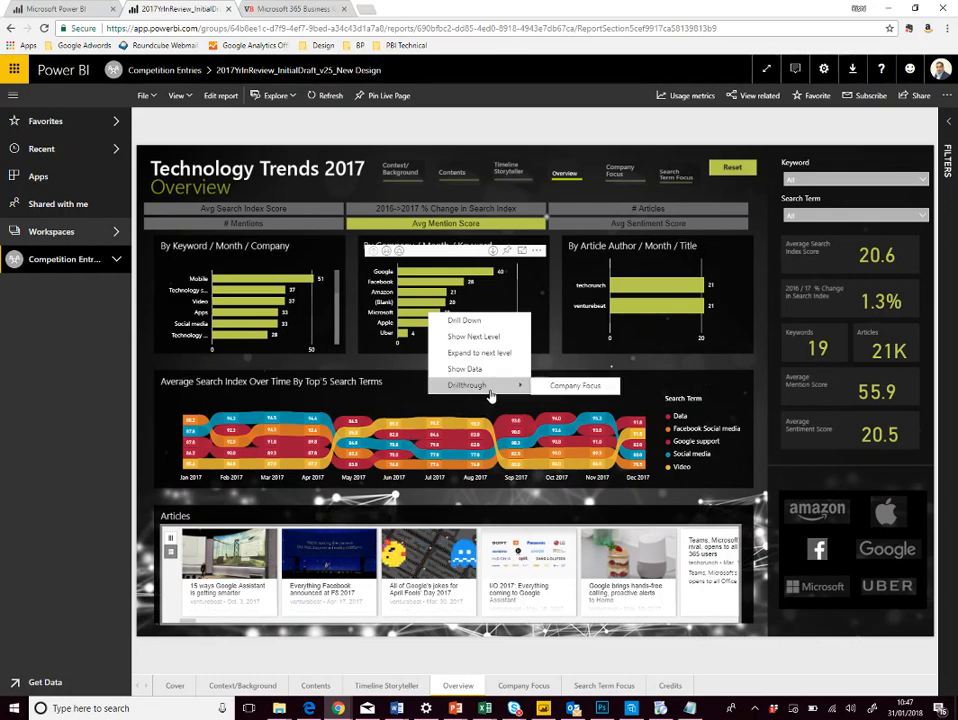
pyautogui.click(541, 389)
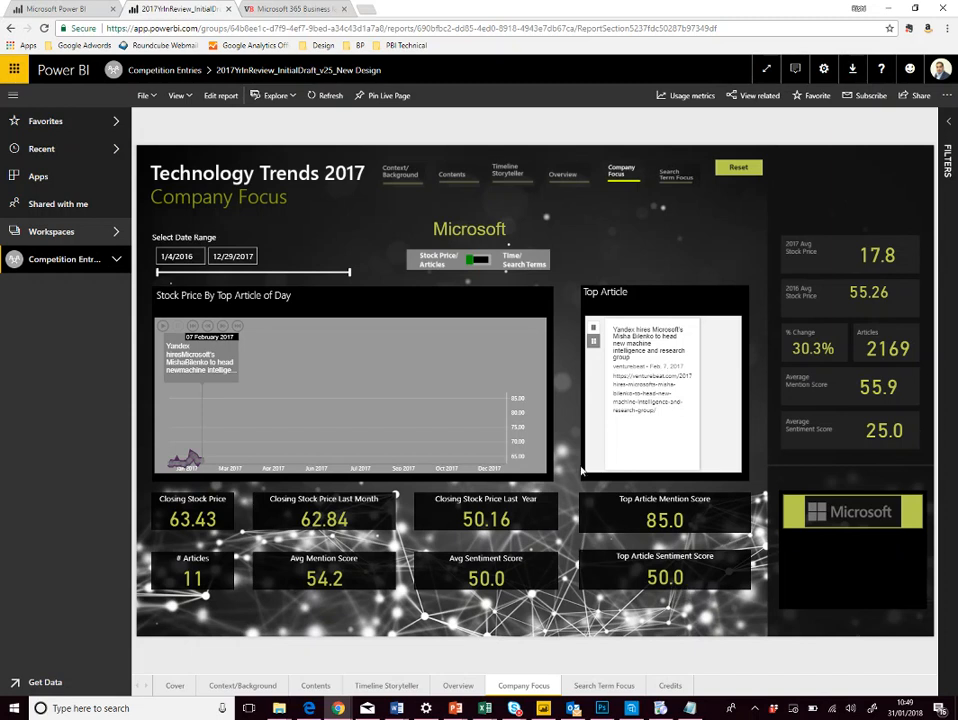
# View the full top article for 7 February 2017 on its website and return to the Company Focus report
pyautogui.click(671, 333)
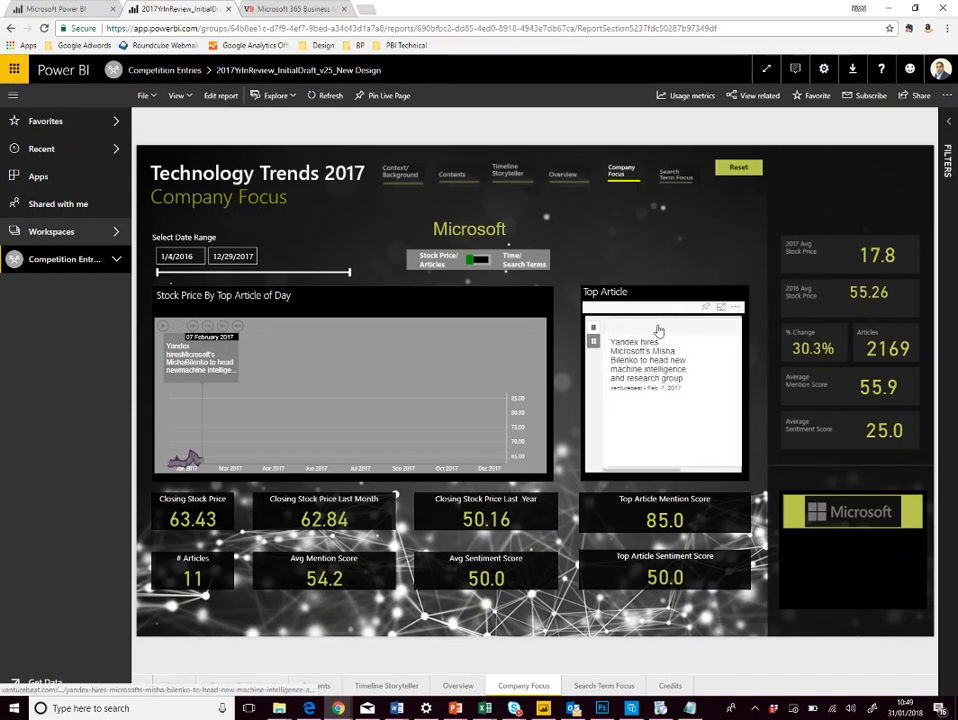
pyautogui.click(658, 331)
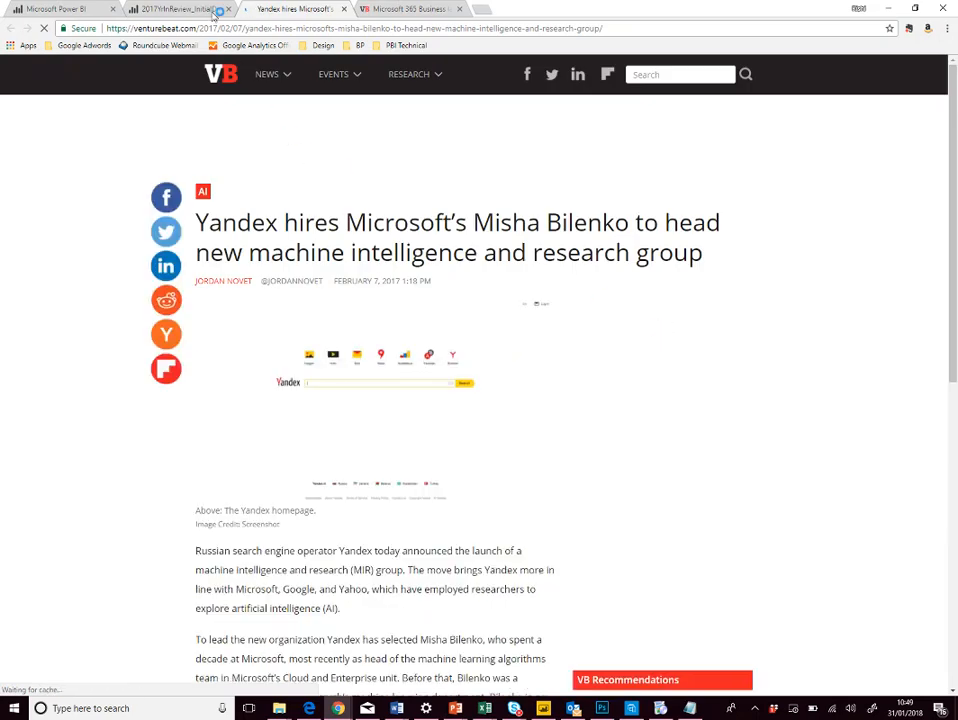
pyautogui.hotkey('ctrl', 'shift', 'Tab')
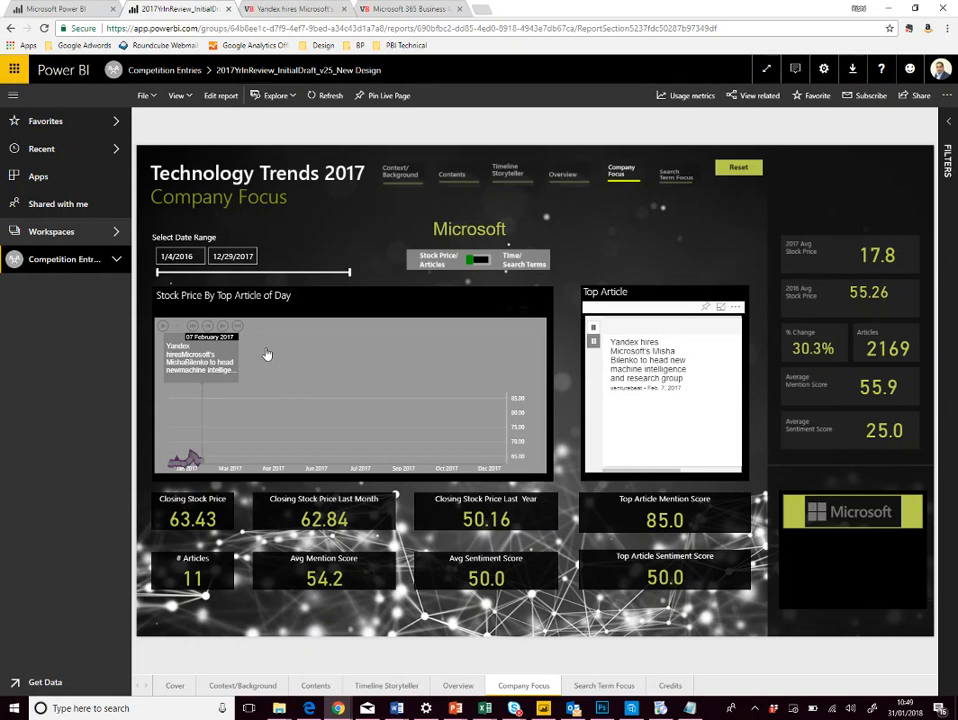
# Skip Microsoft's stock price playback to the end and clear the selected article date
pyautogui.click(238, 327)
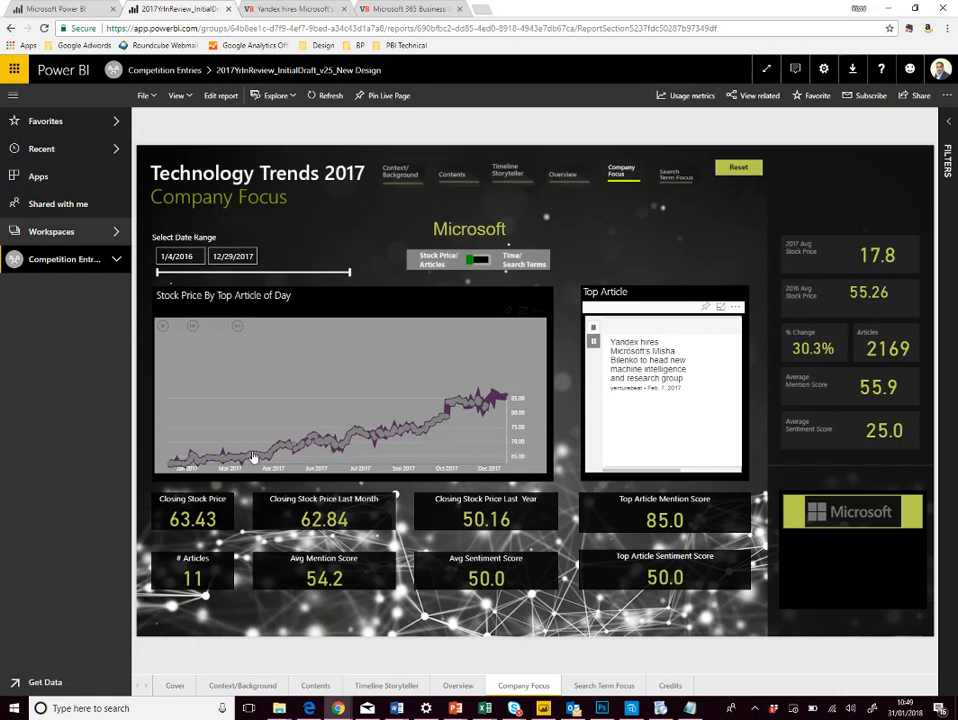
pyautogui.click(478, 402)
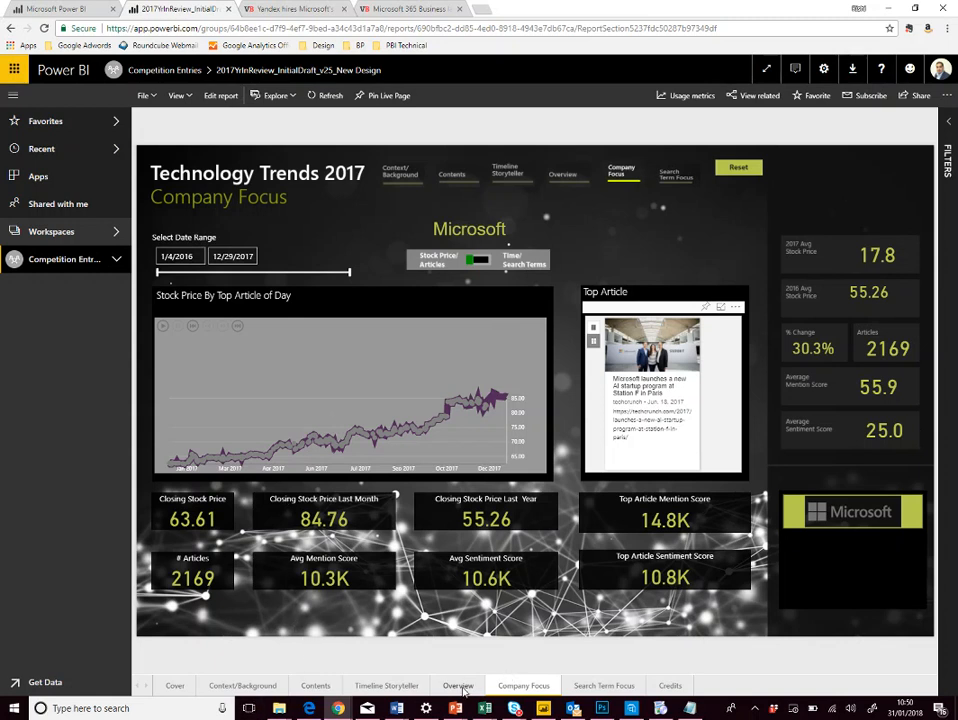
# Reset the Company Focus page and play the stock price by top article animation for Google
pyautogui.click(737, 169)
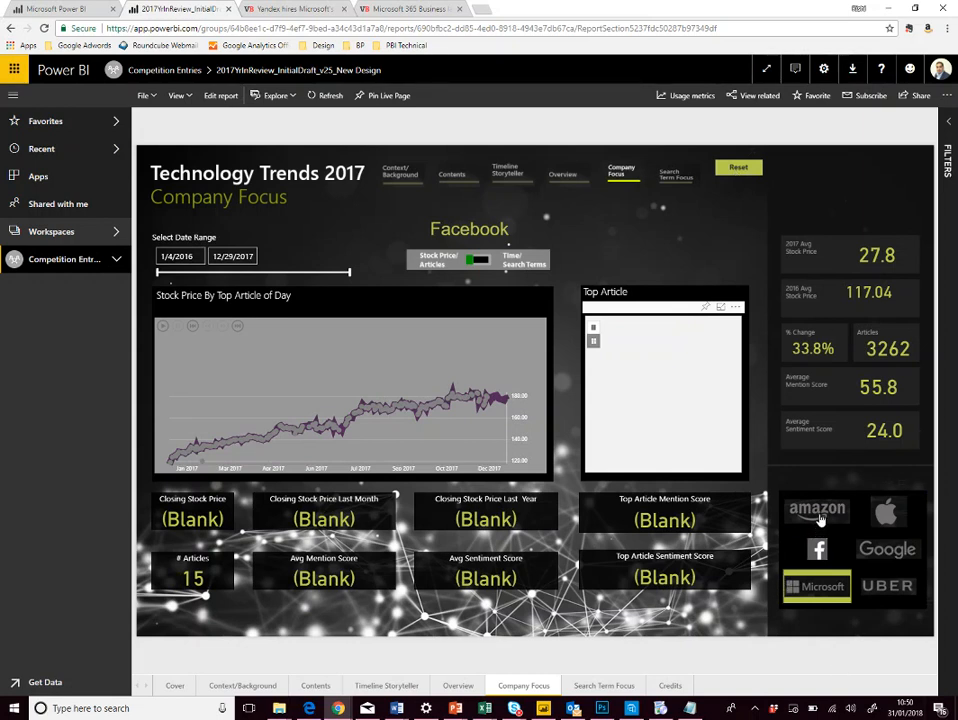
pyautogui.click(900, 553)
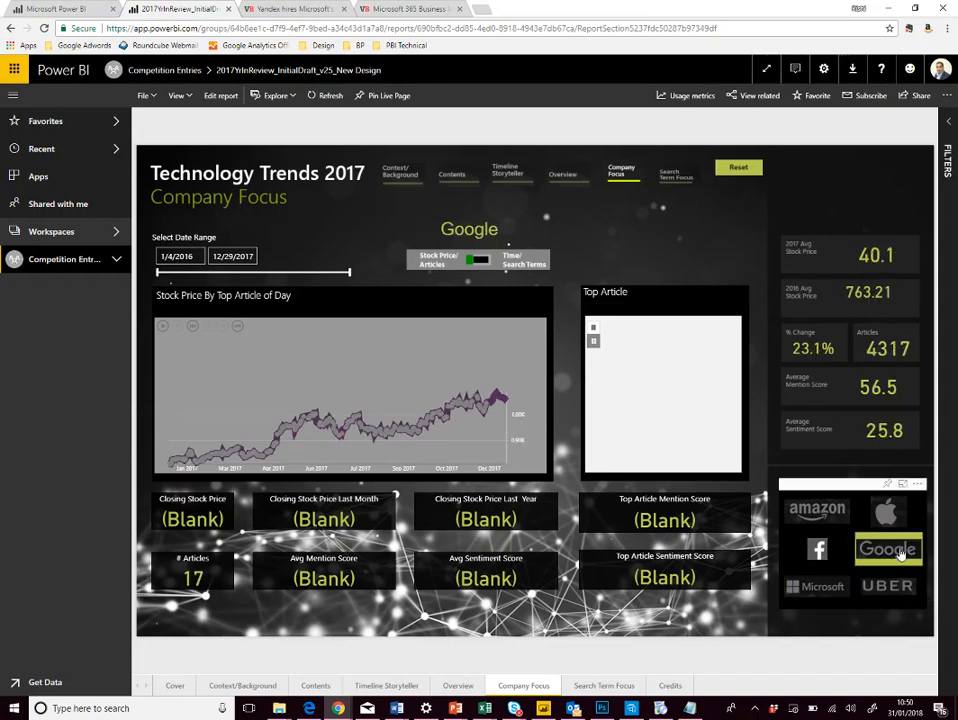
pyautogui.click(165, 328)
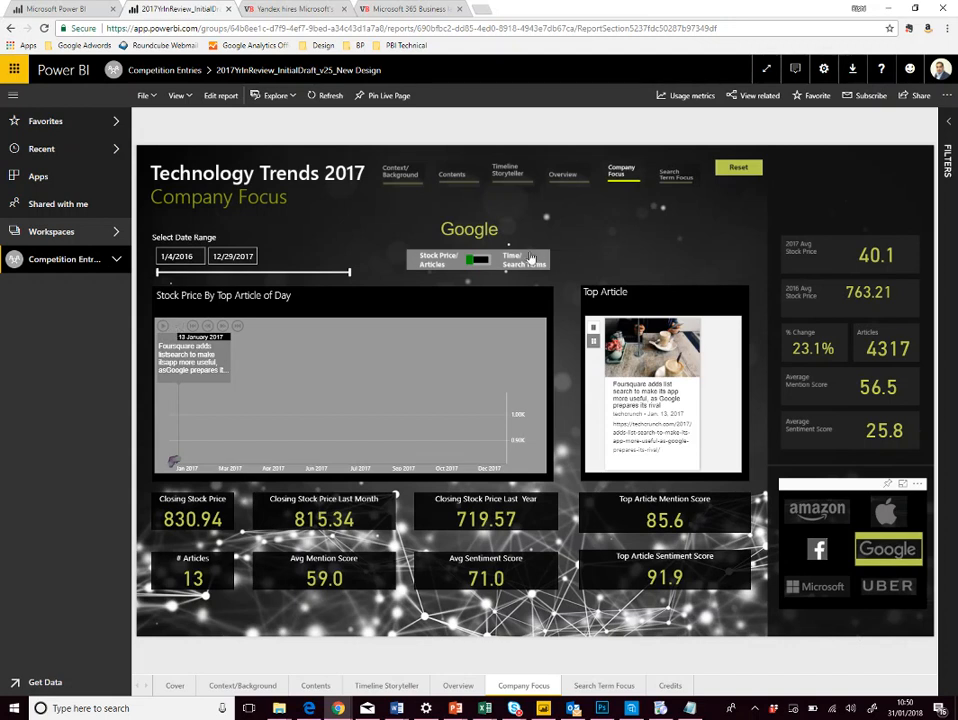
# Switch Company Focus to the Time/Search Terms view and clear the January 2017 highlight from its charts
pyautogui.click(479, 261)
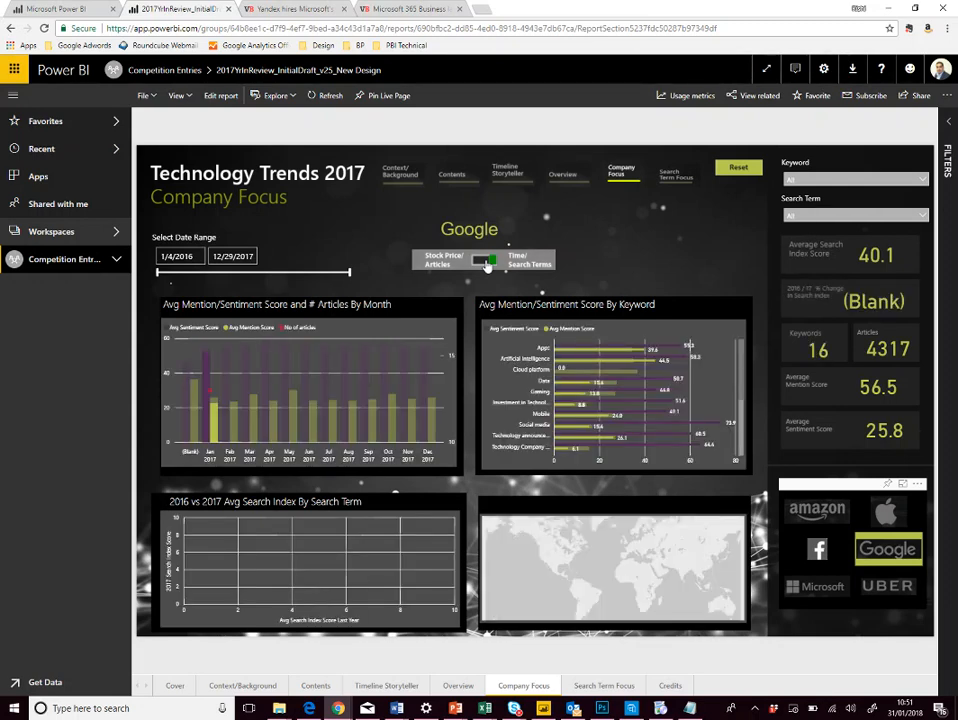
pyautogui.click(170, 368)
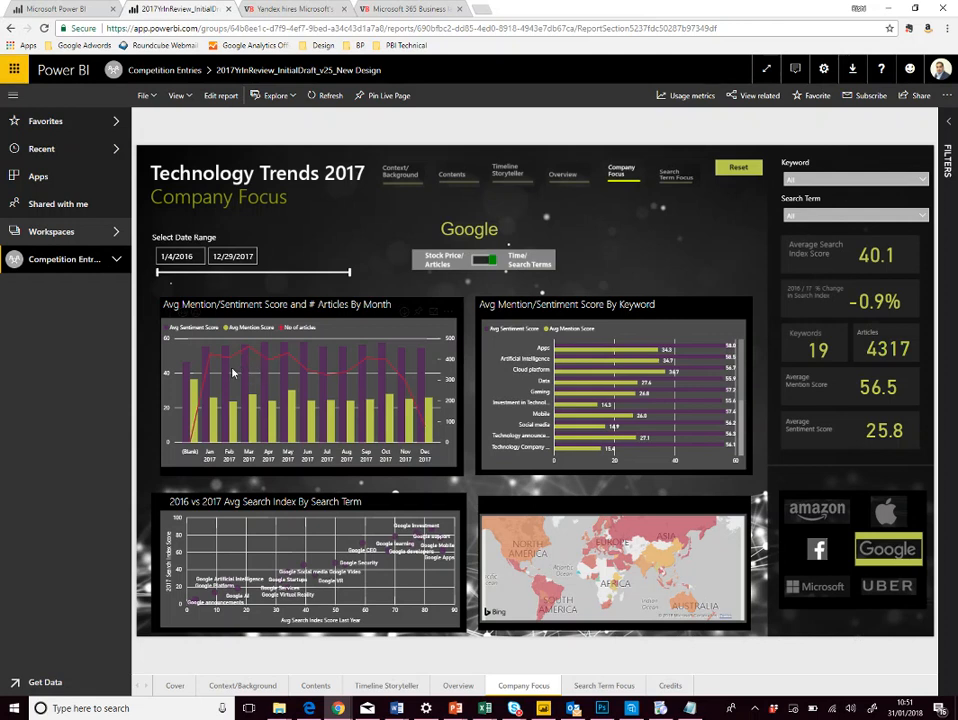
# Examine the monthly mention and sentiment chart and check the drillthrough options for February 2017, then dismiss them
pyautogui.moveTo(208, 385)
pyautogui.moveTo(326, 376)
pyautogui.moveTo(426, 428)
pyautogui.rightClick(229, 355)
pyautogui.moveTo(303, 455)
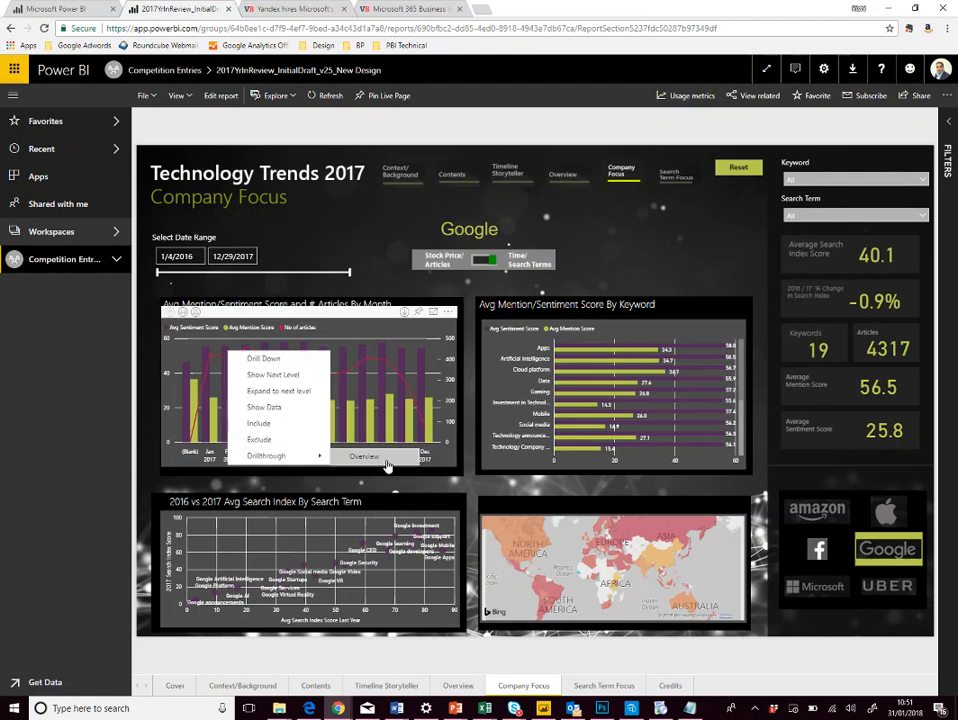
pyautogui.click(168, 484)
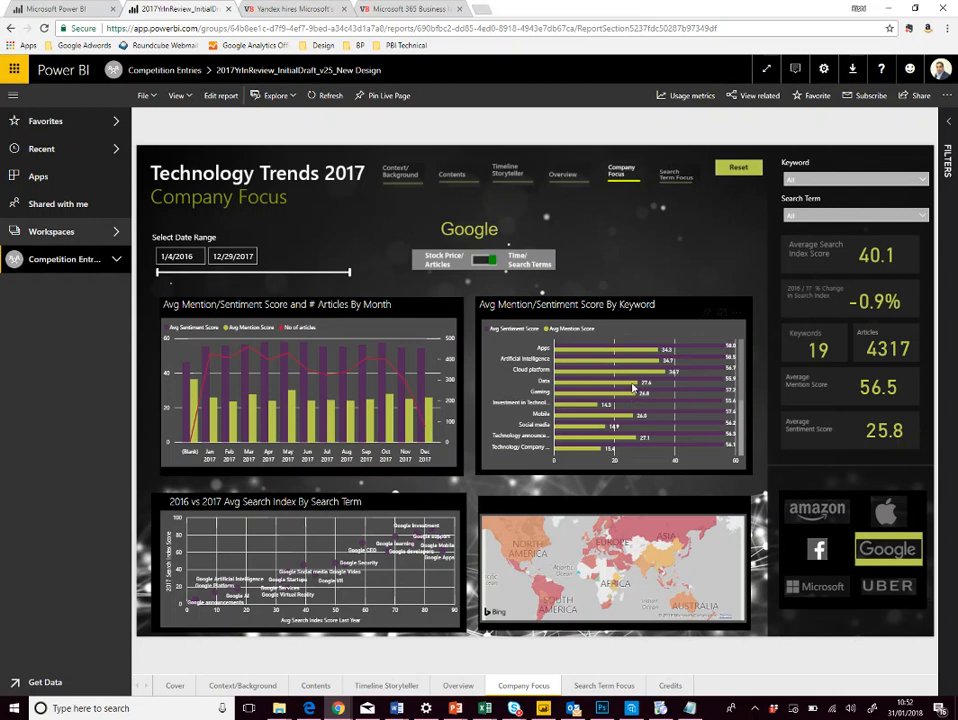
# Examine the keyword scores, the search term scatter chart and the map's values for Sweden and the United States
pyautogui.moveTo(633, 387)
pyautogui.moveTo(441, 553)
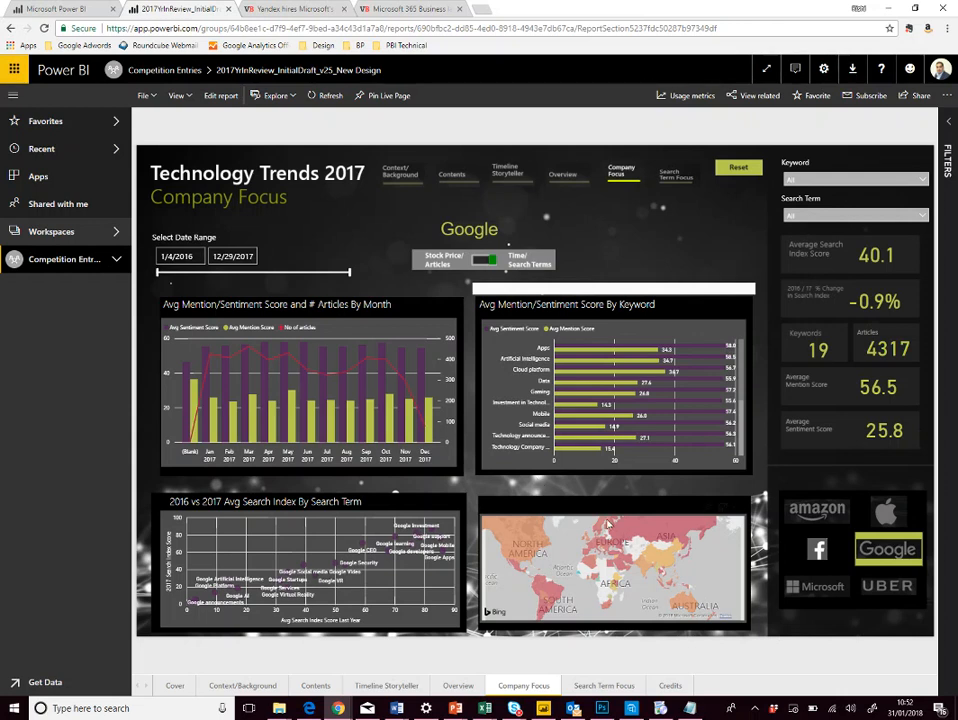
pyautogui.moveTo(602, 525)
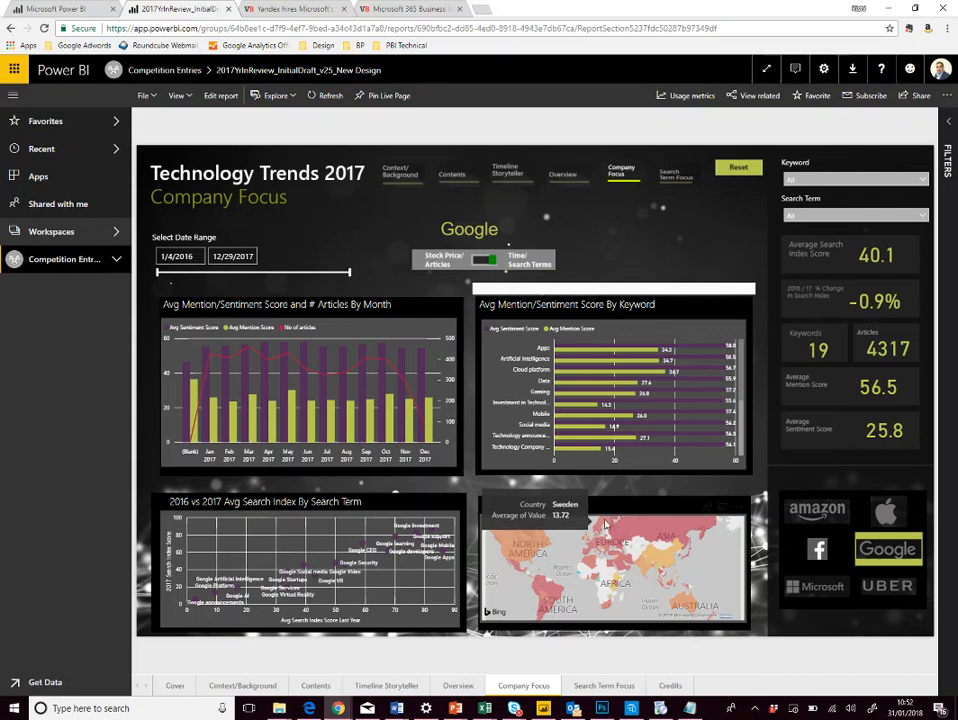
pyautogui.moveTo(604, 585)
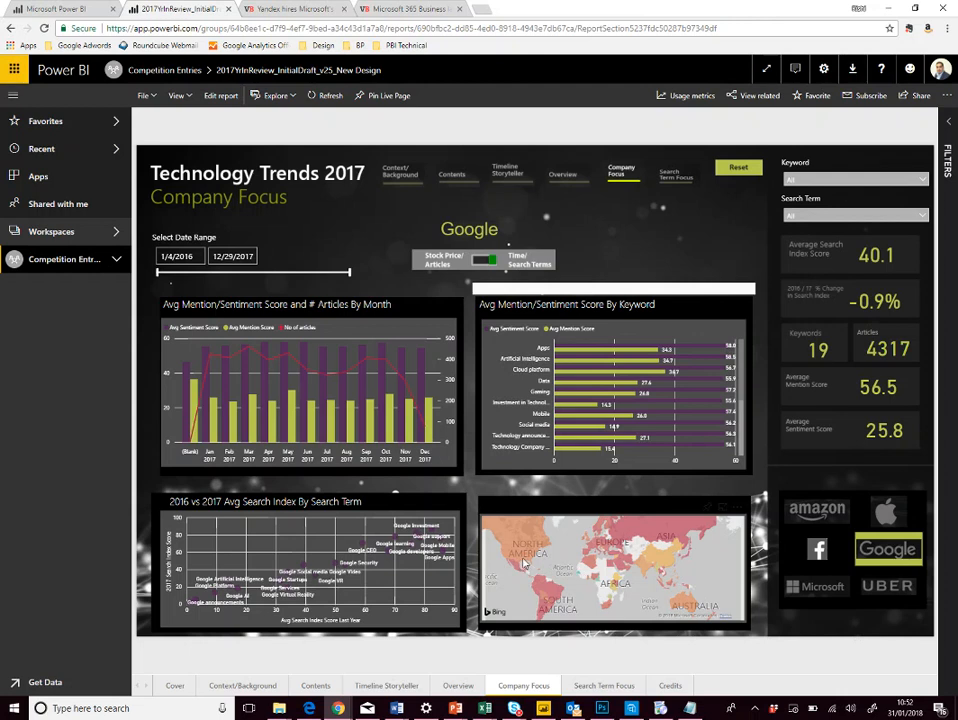
pyautogui.moveTo(523, 565)
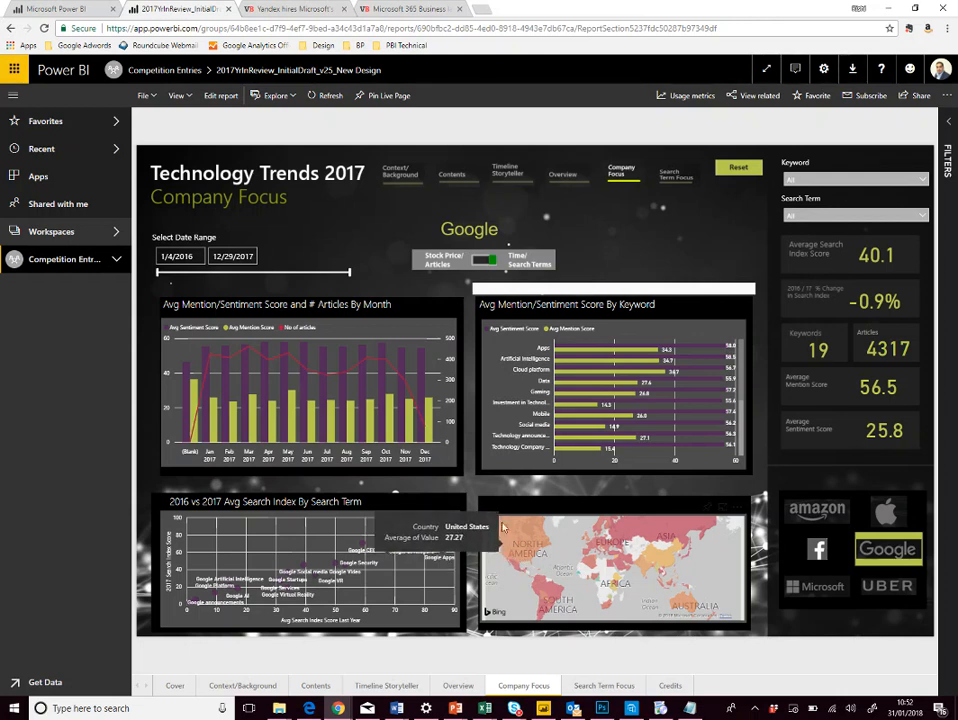
# Filter Google's charts by July 2017, then by the Google Apps search term in the scatter chart instead
pyautogui.click(327, 430)
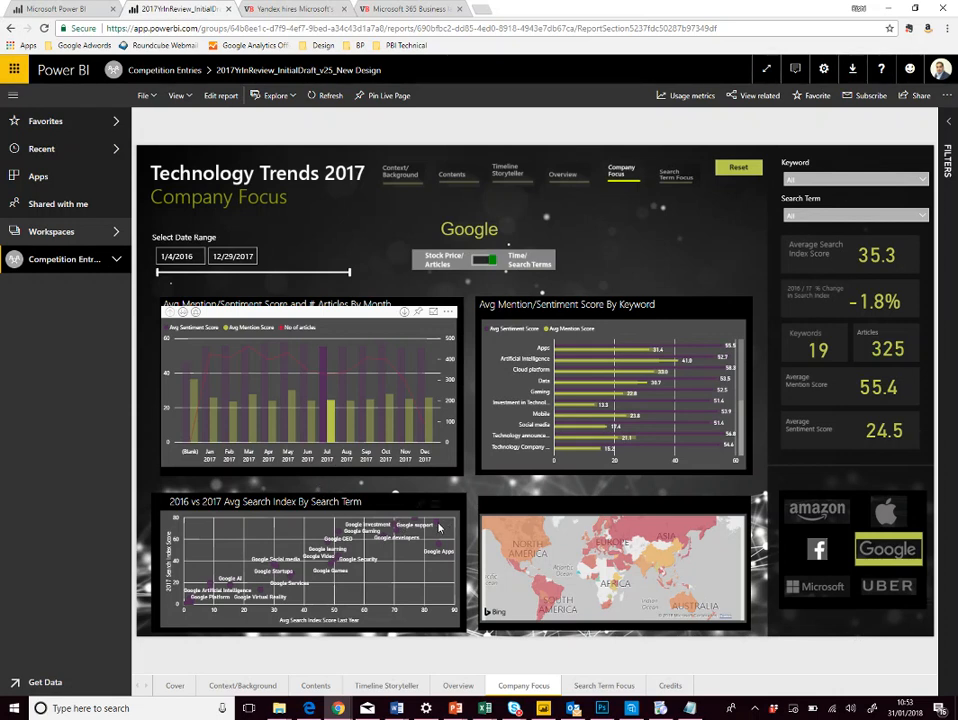
pyautogui.moveTo(436, 527)
pyautogui.click(440, 549)
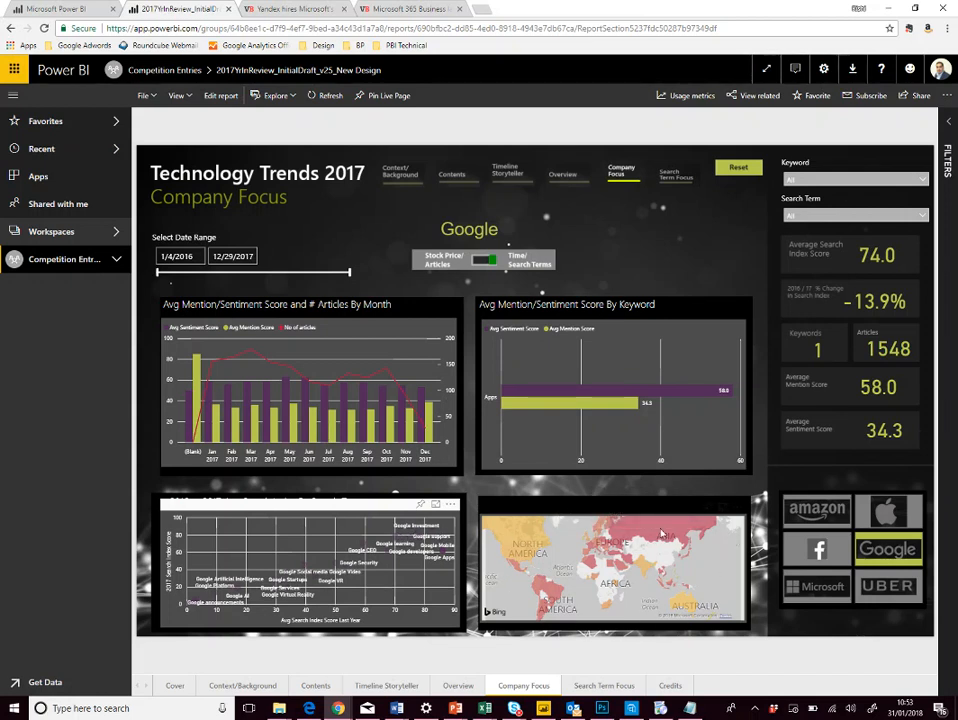
# Open the Search Term Focus page and filter Azure's Bing search results to the Images and News result types
pyautogui.moveTo(660, 530)
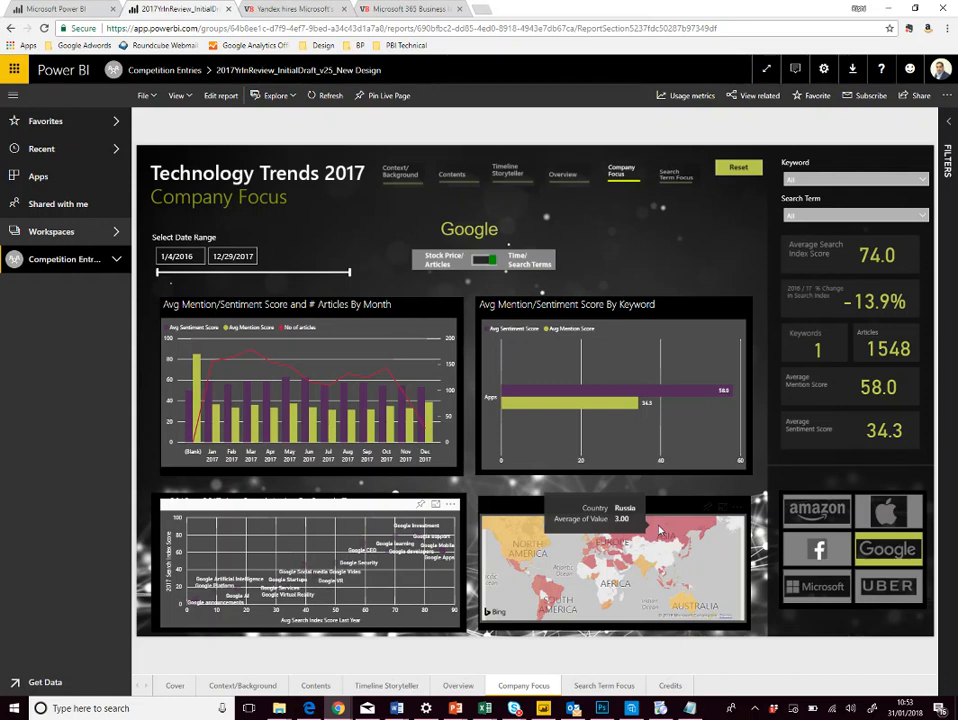
pyautogui.click(604, 688)
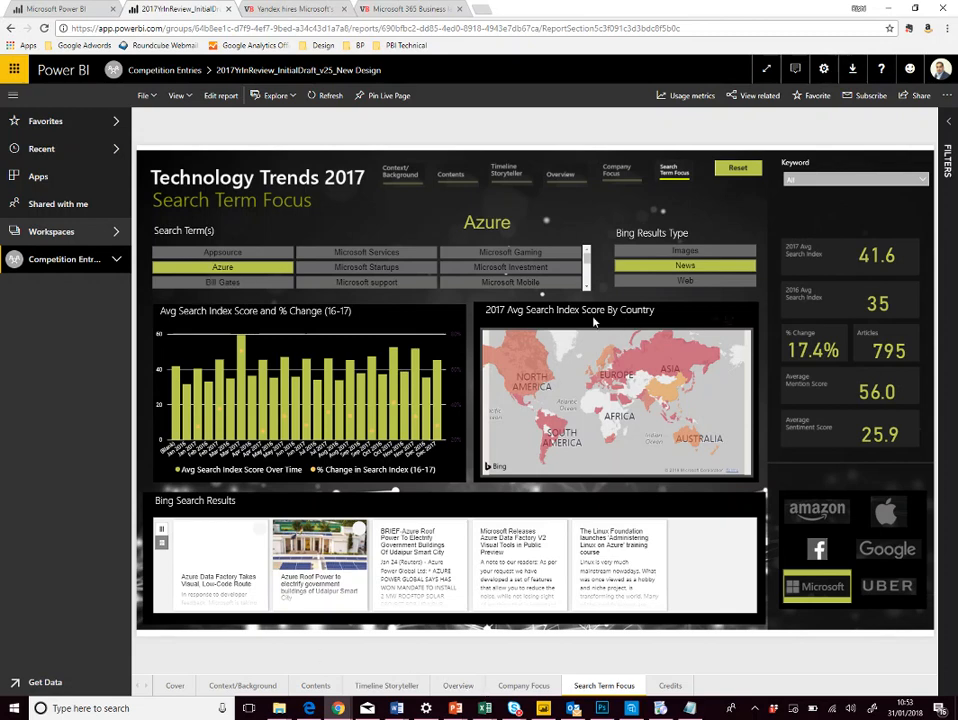
pyautogui.click(688, 266)
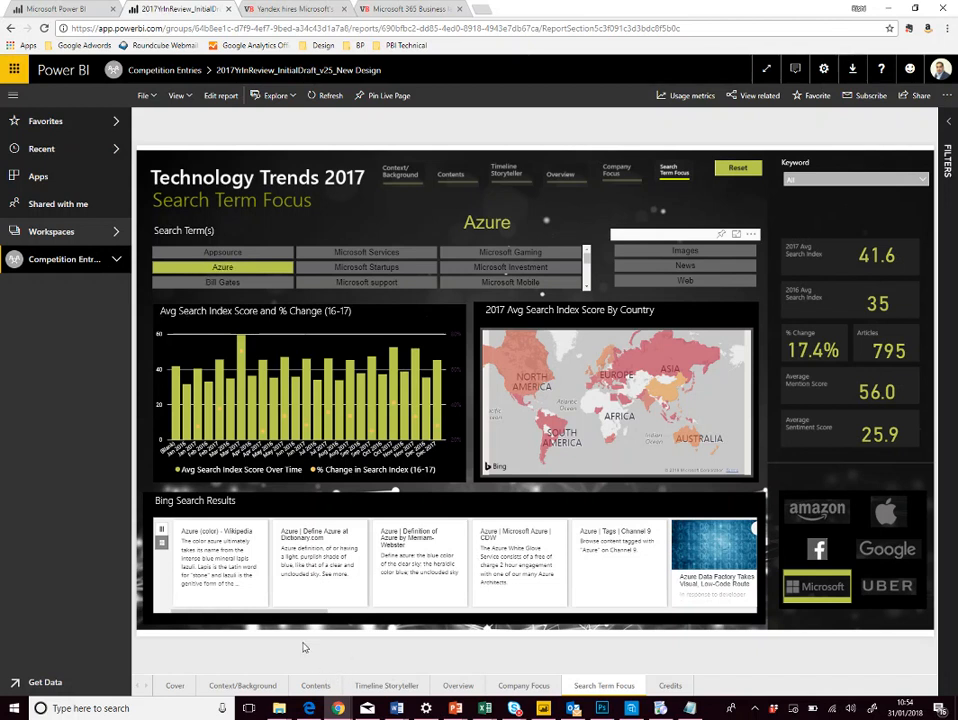
pyautogui.click(687, 253)
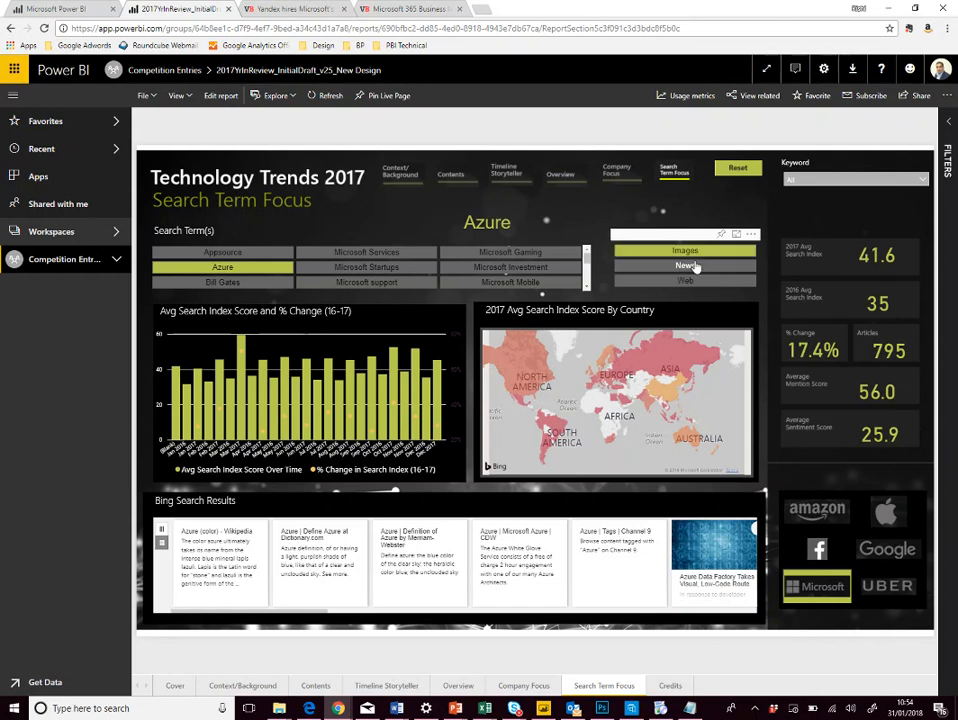
pyautogui.click(688, 266)
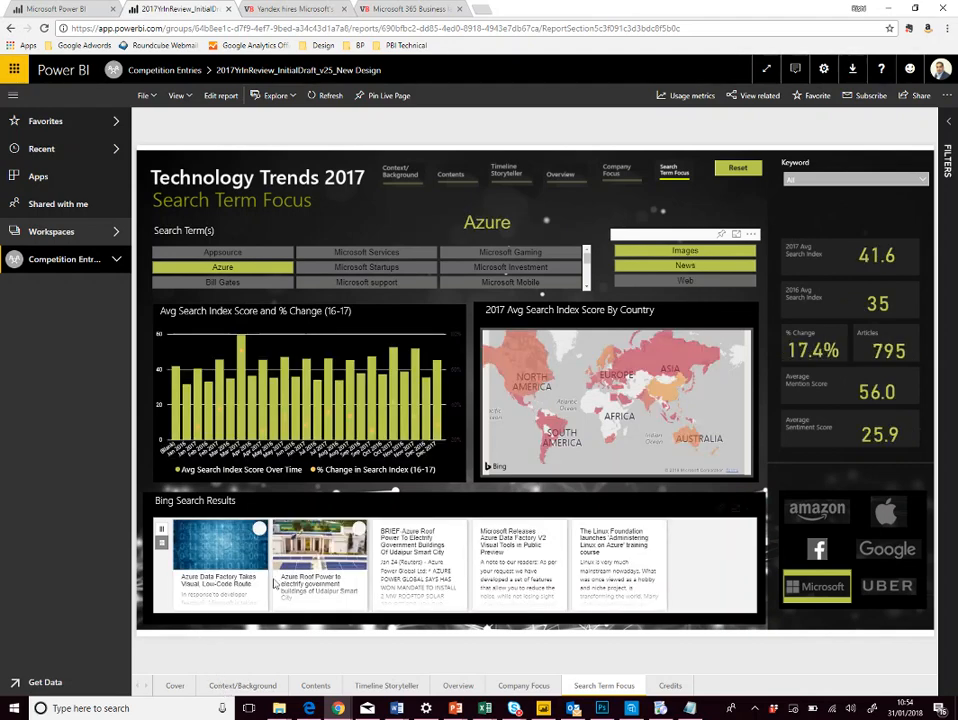
# View the source article of the "Azure Data Factory Takes Visual, Low-Code Route" result, and return to the report to view its Credits page
pyautogui.click(217, 587)
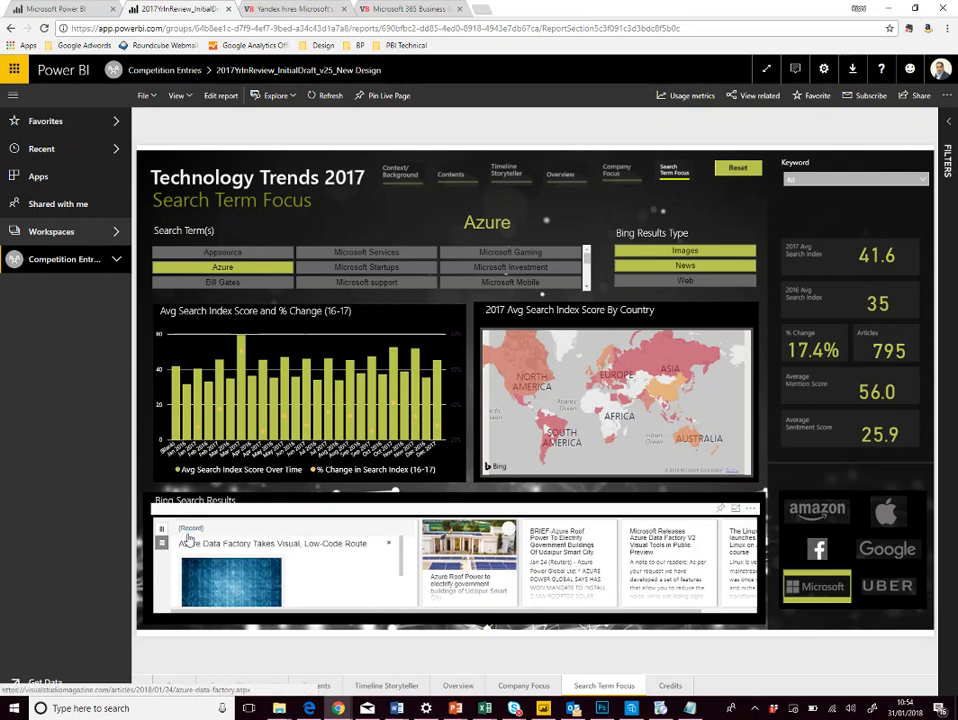
pyautogui.click(190, 537)
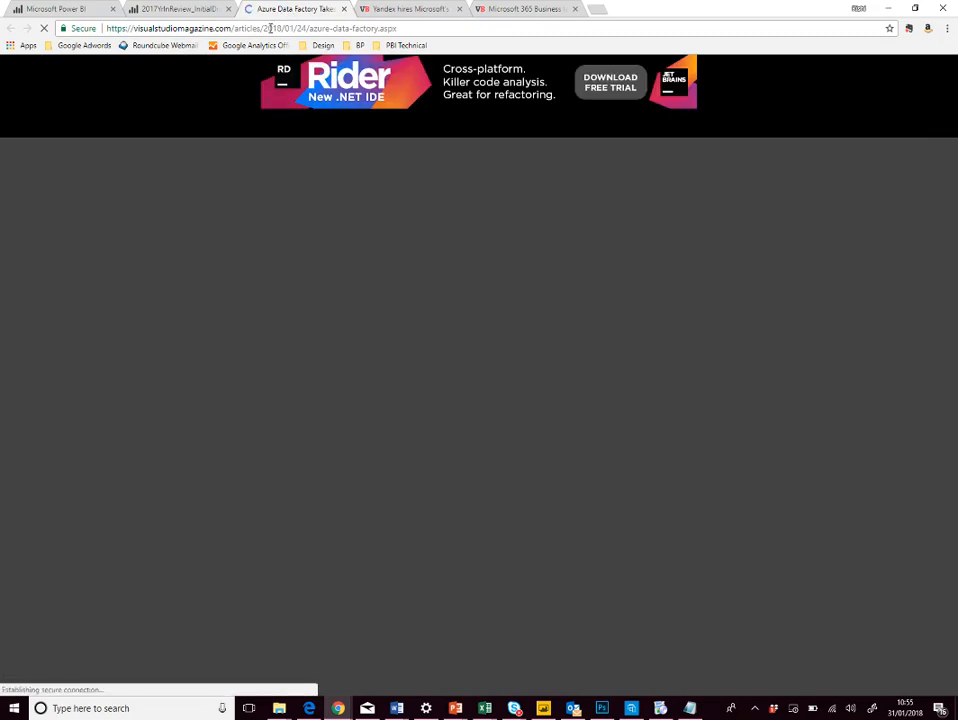
pyautogui.click(204, 12)
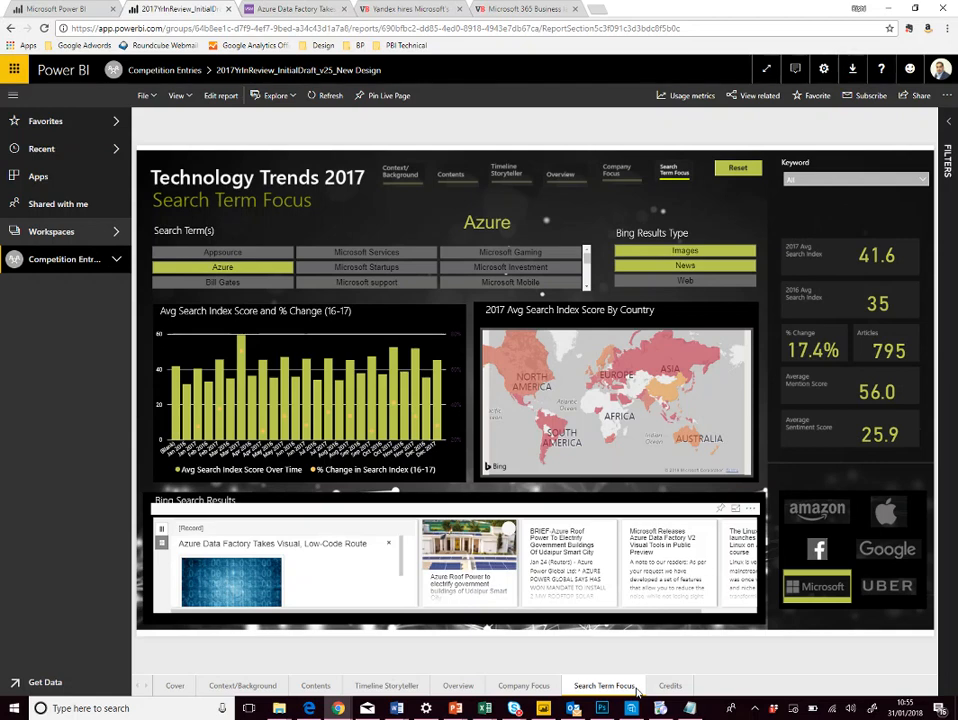
pyautogui.click(669, 686)
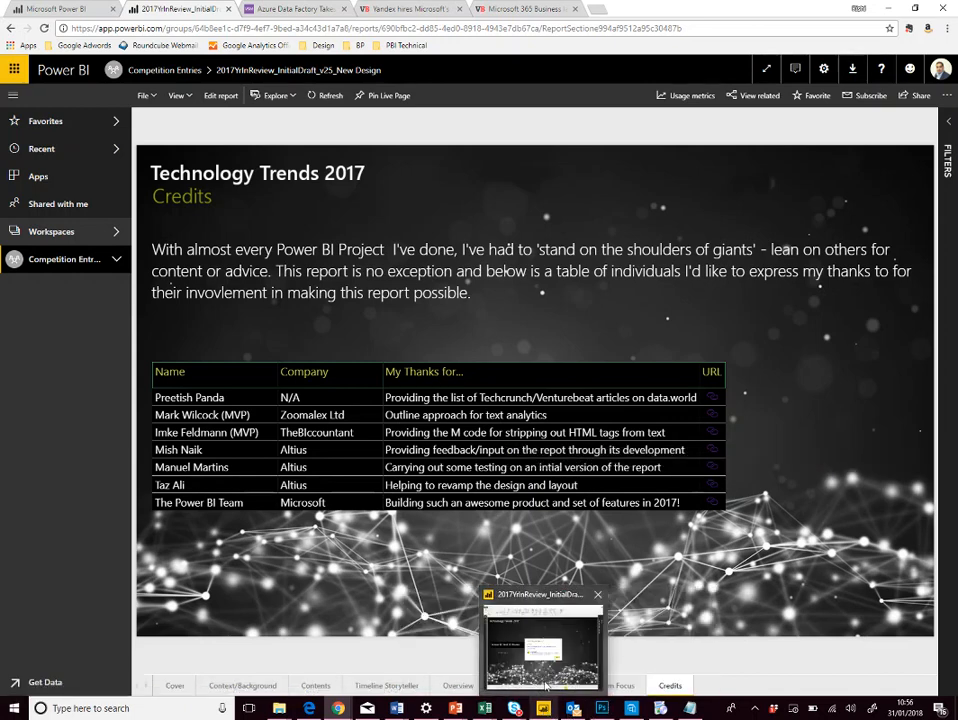
# Switch to the report in Power BI Desktop and add a blank Q&A visual beside the black box on the Scratchpad page
pyautogui.click(541, 706)
pyautogui.click(585, 423)
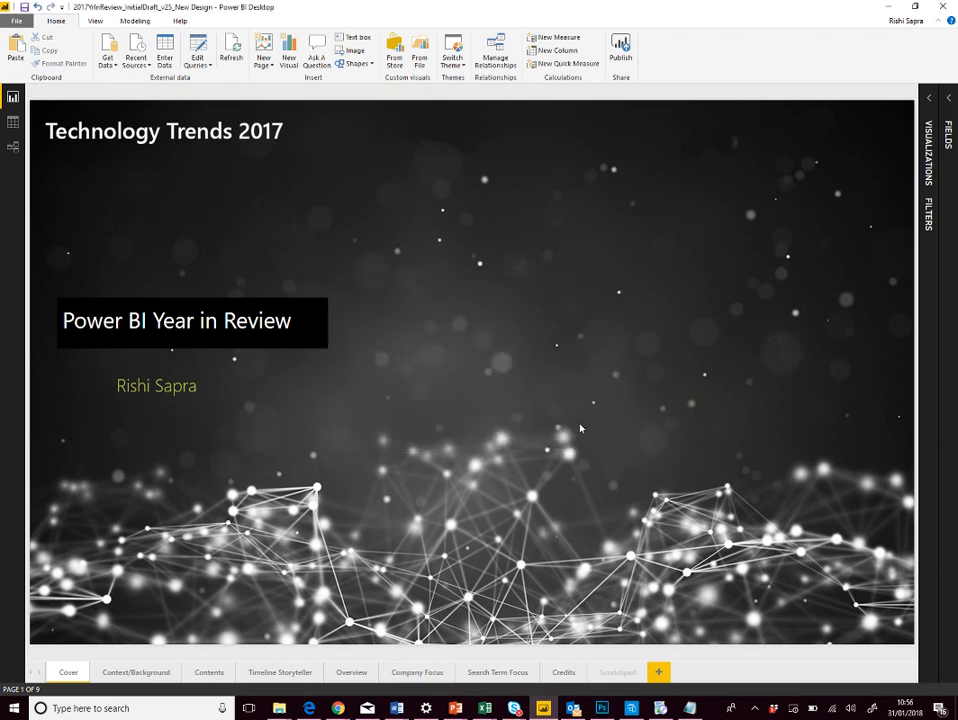
pyautogui.click(610, 677)
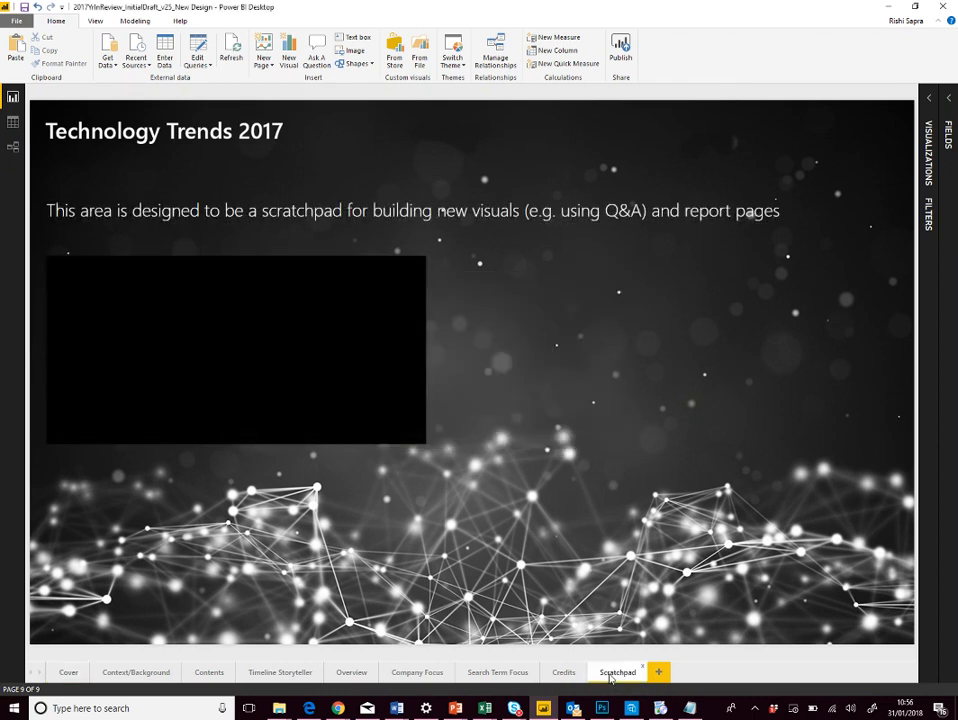
pyautogui.doubleClick(524, 298)
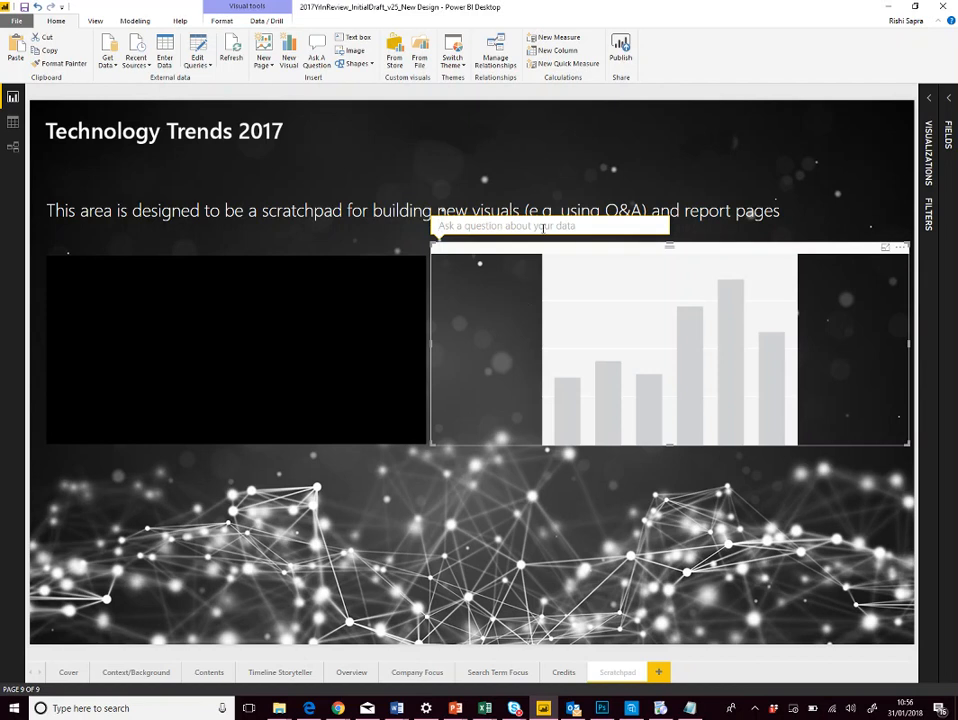